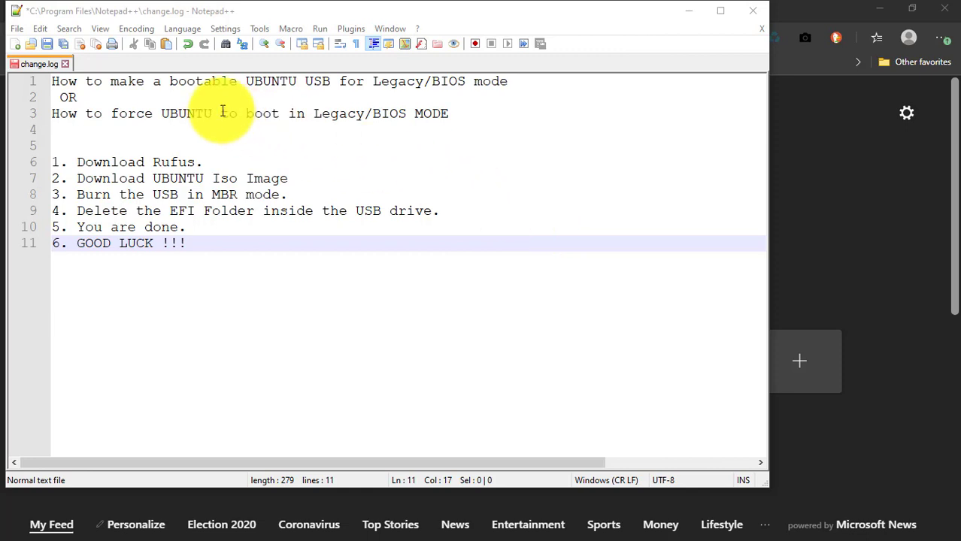
In change.log, highlight the Legacy/BIOS title line and step 1, Download Rufus.
{"action": "left_click_drag", "start_coordinate": [502, 84], "coordinate": [244, 82]}
{"action": "left_click", "coordinate": [543, 127]}
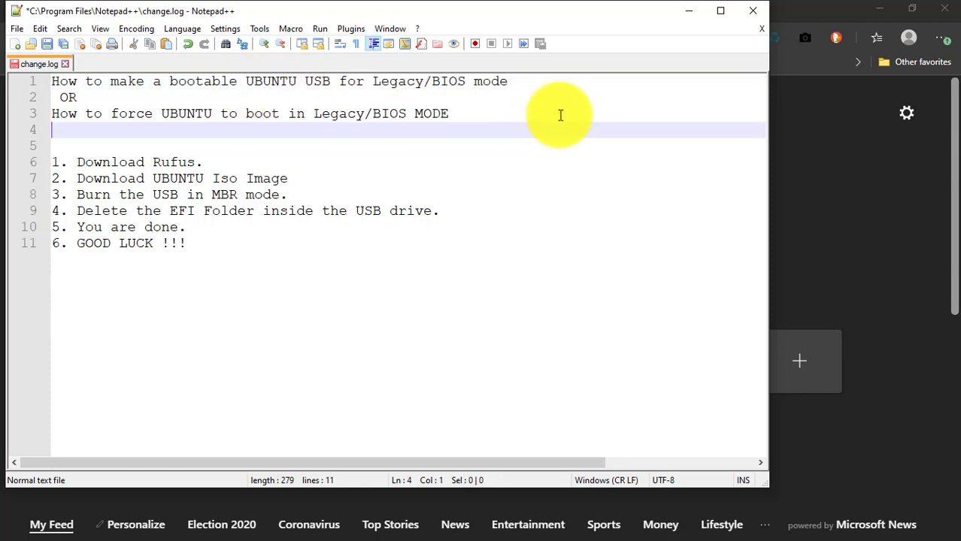
{"action": "left_click", "coordinate": [682, 14]}
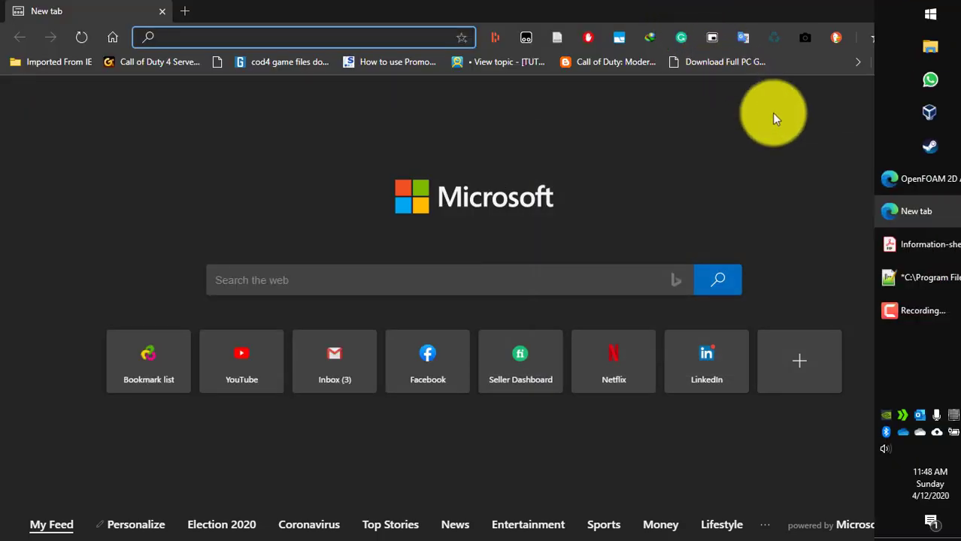
{"action": "left_click", "coordinate": [920, 276]}
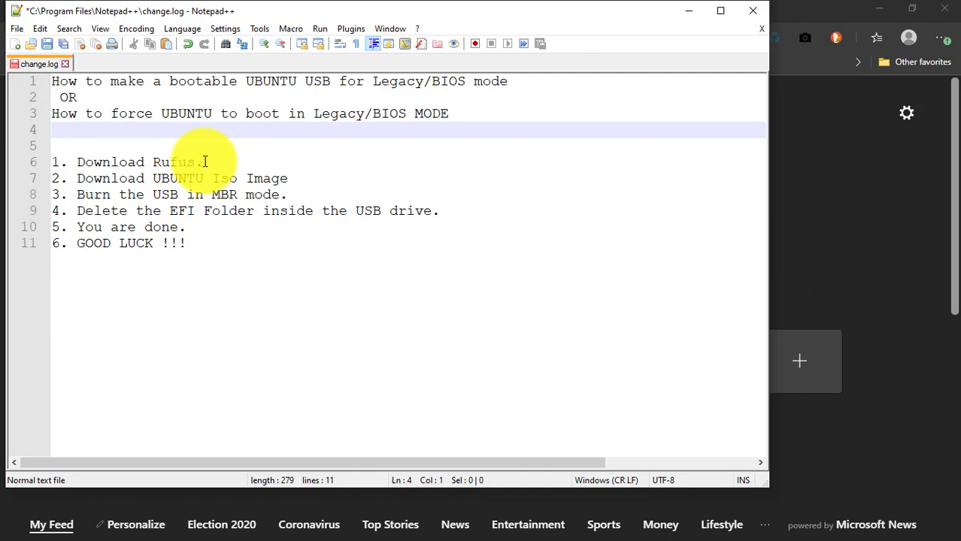
{"action": "left_click_drag", "start_coordinate": [204, 162], "coordinate": [81, 168]}
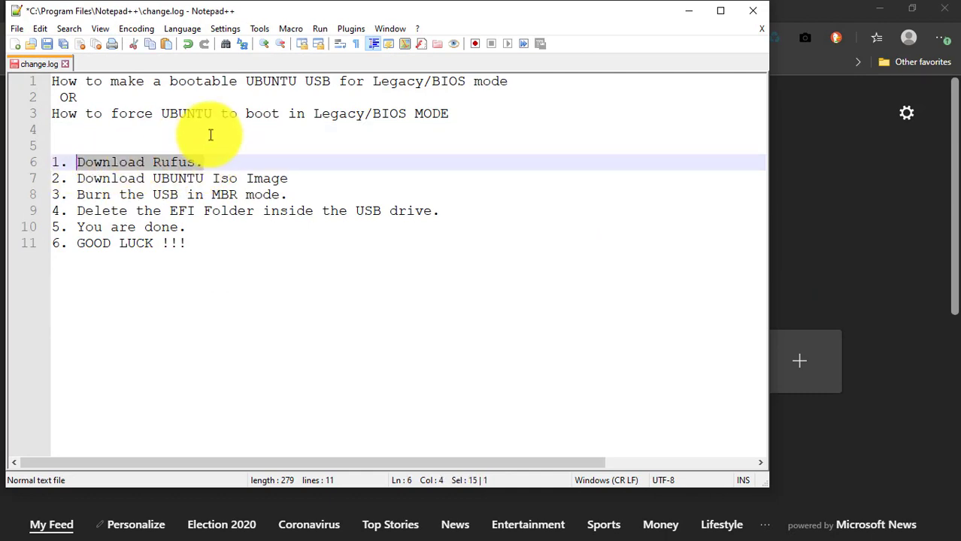
In Edge, search the web for 'rufus download'.
{"action": "left_click", "coordinate": [682, 14]}
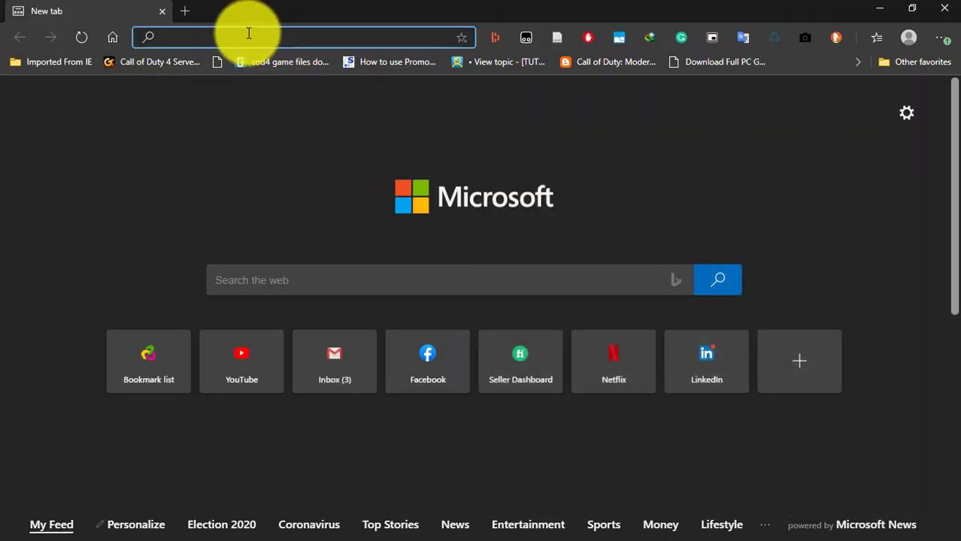
{"action": "type", "text": "rrufs"}
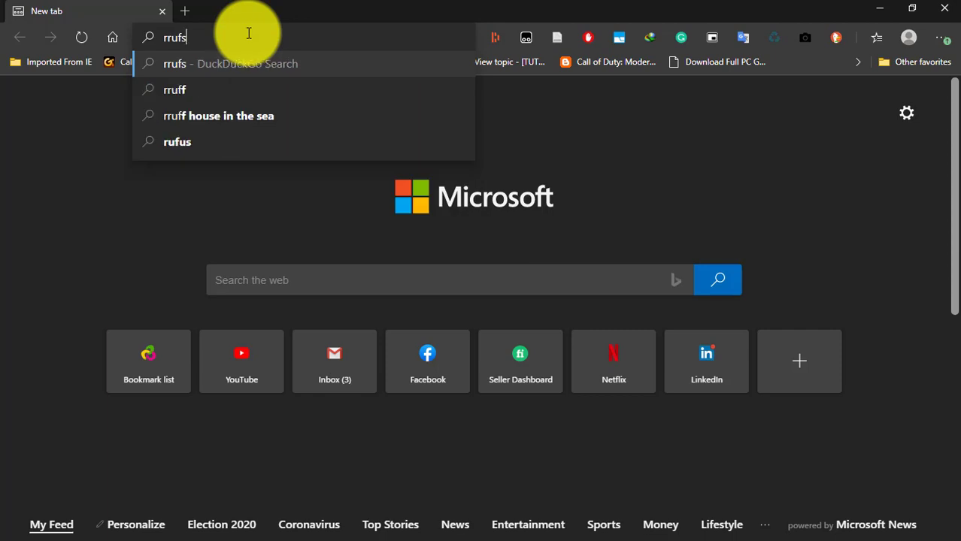
{"action": "key", "text": "BackSpace"}
{"action": "key", "text": "BackSpace"}
{"action": "key", "text": "BackSpace"}
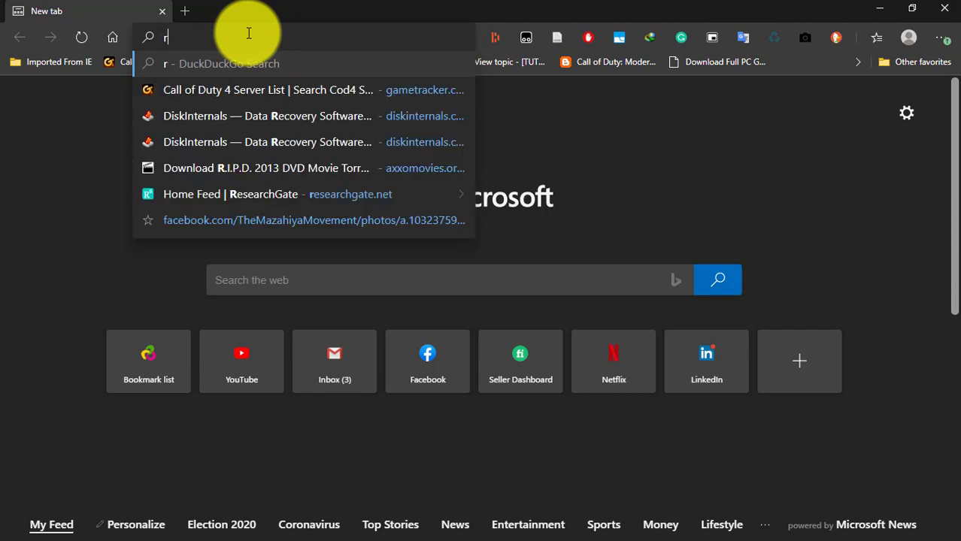
{"action": "type", "text": "ufus download"}
{"action": "key", "text": "Return"}
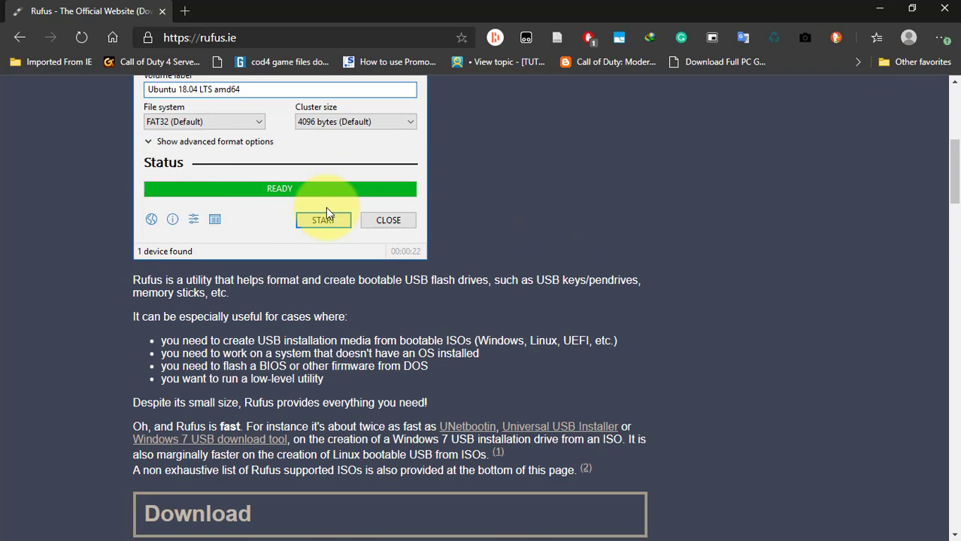
{"action": "scroll", "coordinate": [326, 207], "scroll_direction": "down", "scroll_amount": 2}
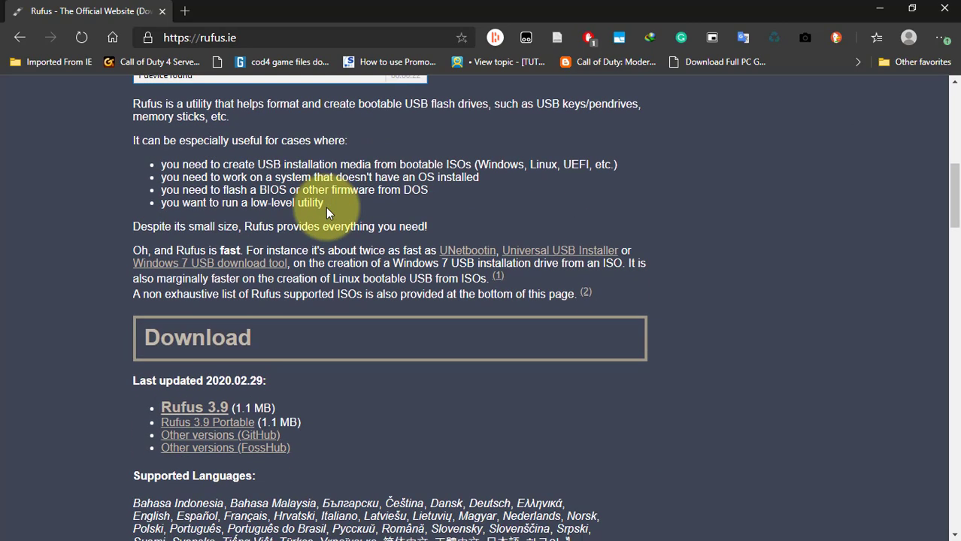
Download rufus-3.9.exe from rufus.ie into Downloads\Programs, then minimize Edge.
{"action": "left_click", "coordinate": [188, 406]}
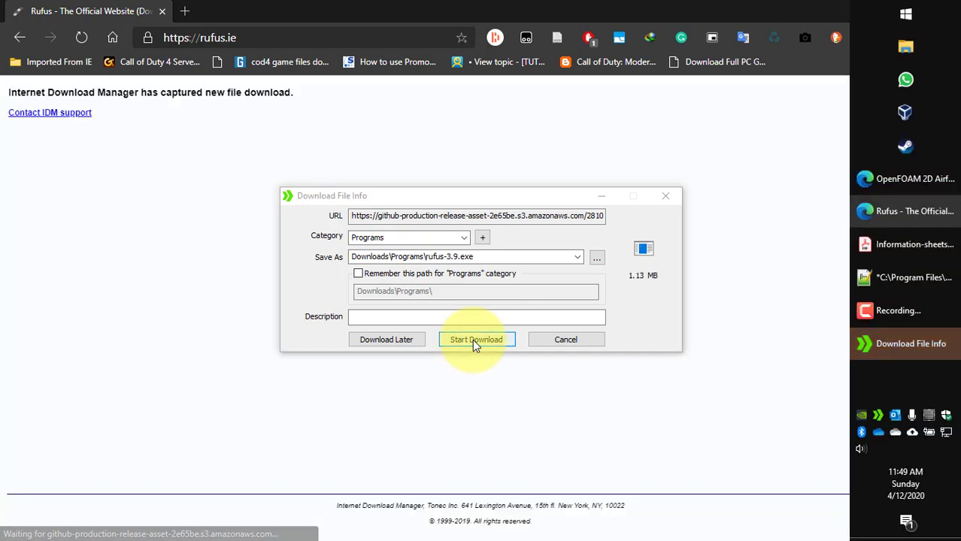
{"action": "left_click", "coordinate": [472, 339]}
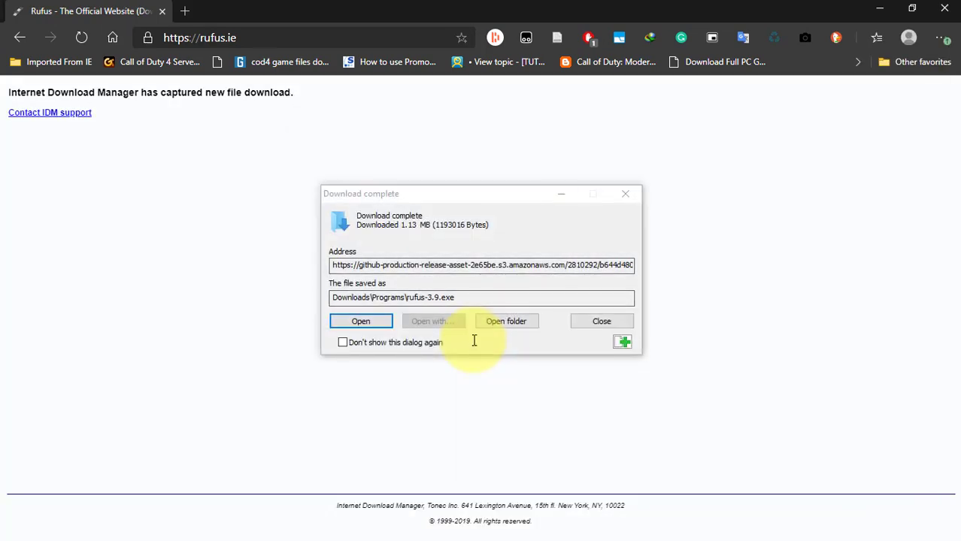
{"action": "left_click", "coordinate": [561, 194]}
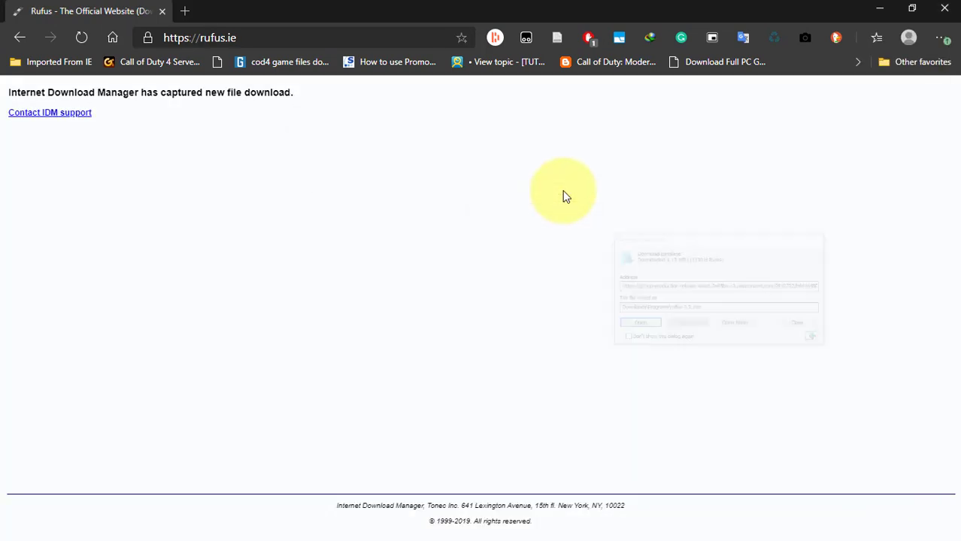
{"action": "left_click", "coordinate": [884, 12]}
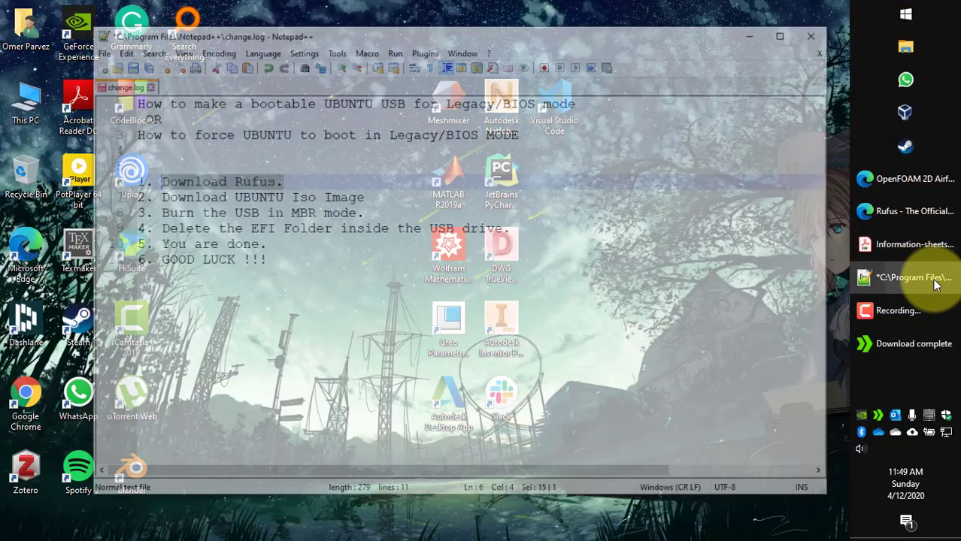
Highlight step 2, Download UBUNTU Iso Image, then switch to the Rufus website window.
{"action": "left_click", "coordinate": [935, 283]}
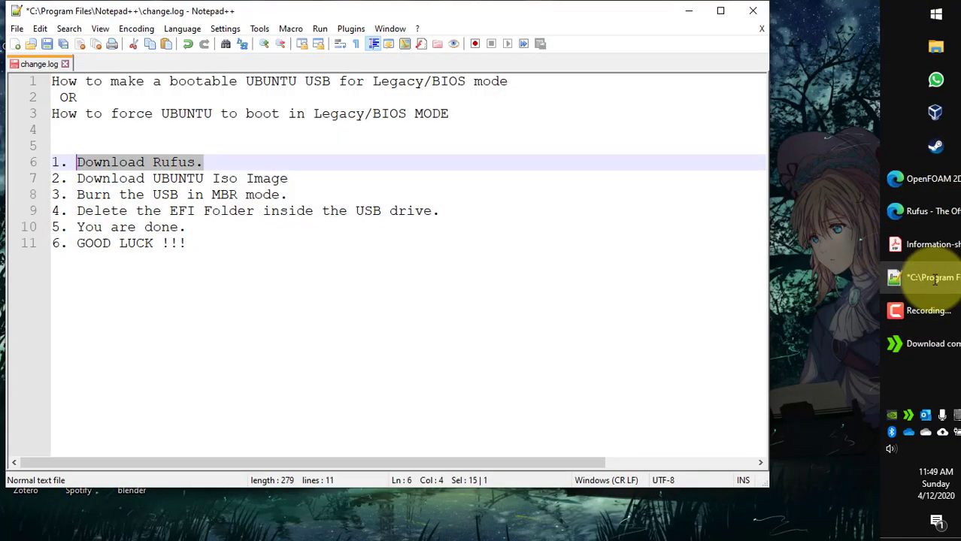
{"action": "left_click", "coordinate": [288, 178]}
{"action": "left_click_drag", "start_coordinate": [288, 178], "coordinate": [83, 185]}
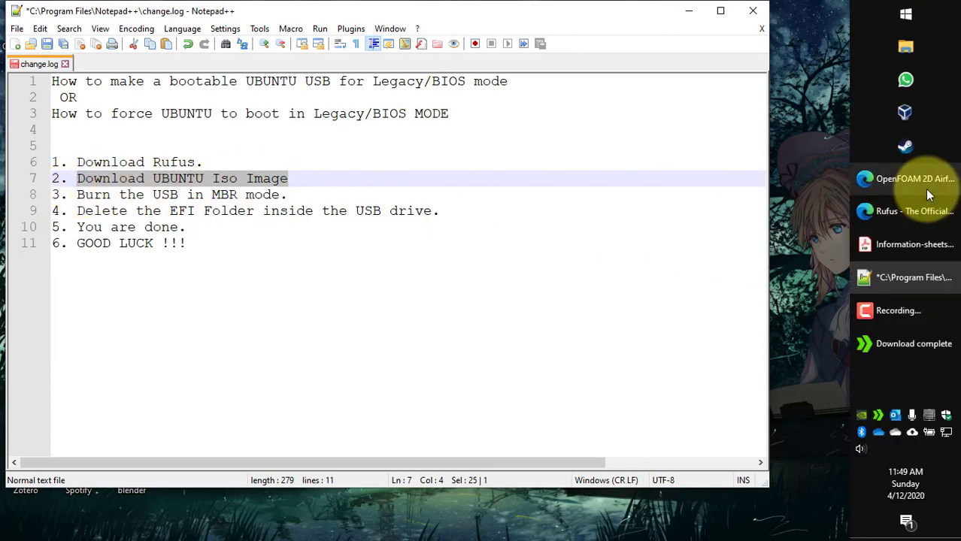
{"action": "left_click", "coordinate": [926, 189]}
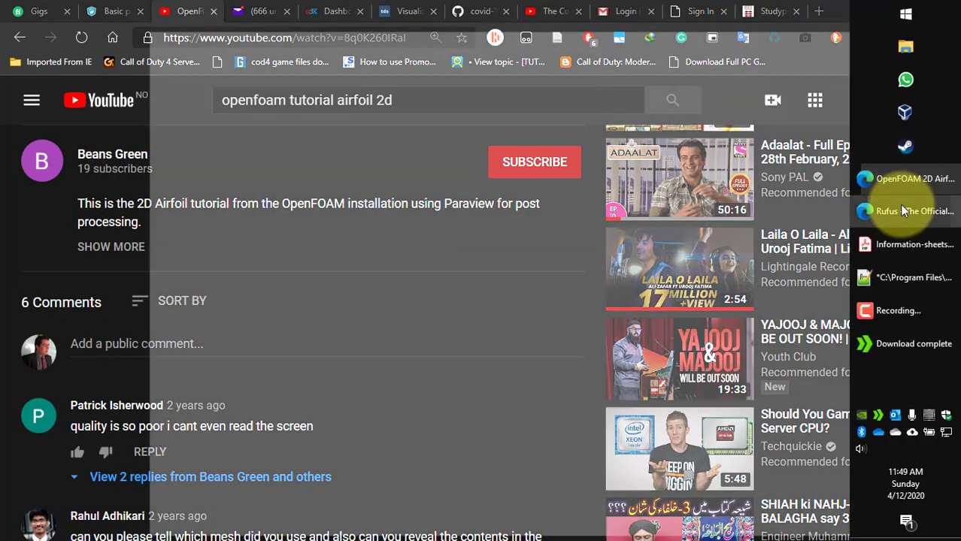
{"action": "left_click", "coordinate": [900, 204]}
Search 'Ubuntu download' and open the Ubuntu Desktop 18.04.4 LTS download page.
{"action": "left_click", "coordinate": [186, 12]}
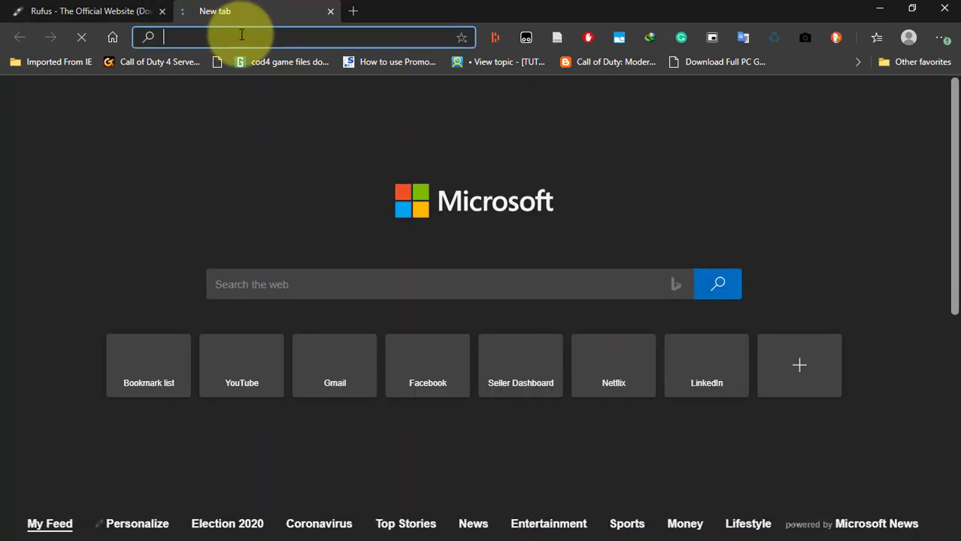
{"action": "type", "text": "Ubuntu downloa"}
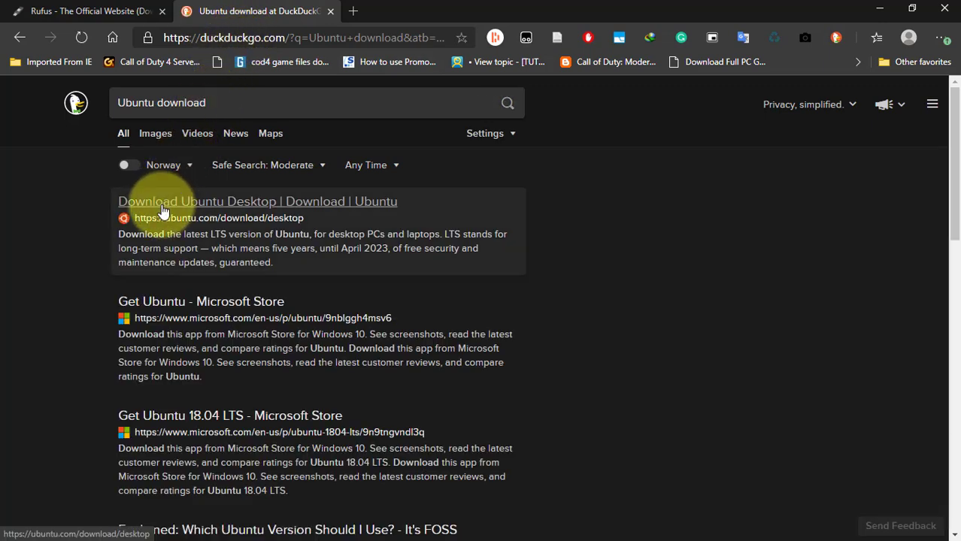
{"action": "left_click", "coordinate": [161, 201]}
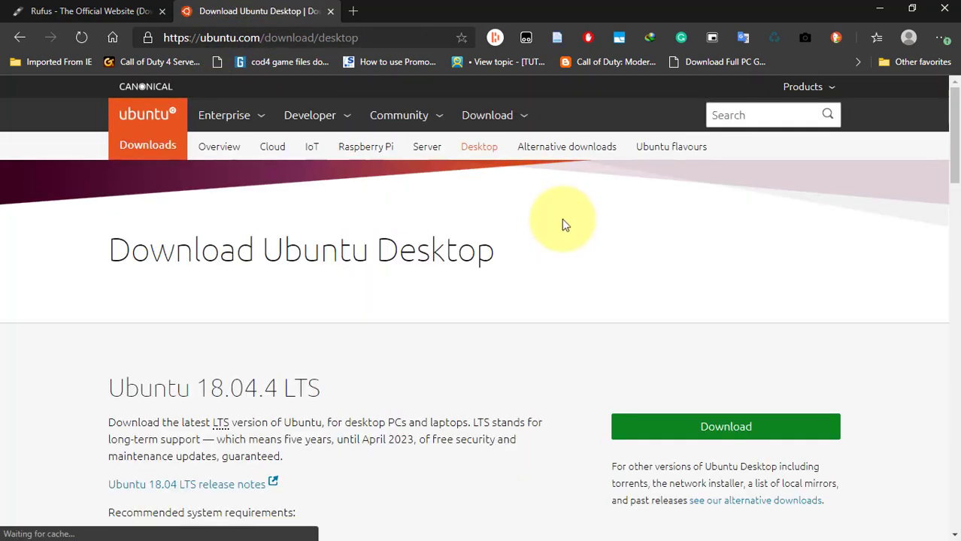
{"action": "scroll", "coordinate": [561, 222], "scroll_direction": "down", "scroll_amount": 2}
{"action": "left_click_drag", "start_coordinate": [334, 256], "coordinate": [278, 250]}
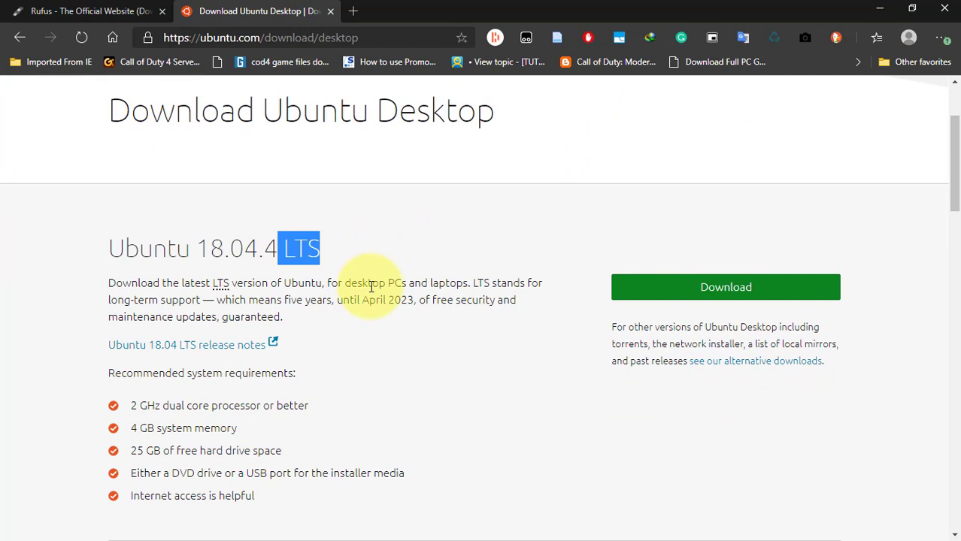
{"action": "left_click", "coordinate": [292, 251]}
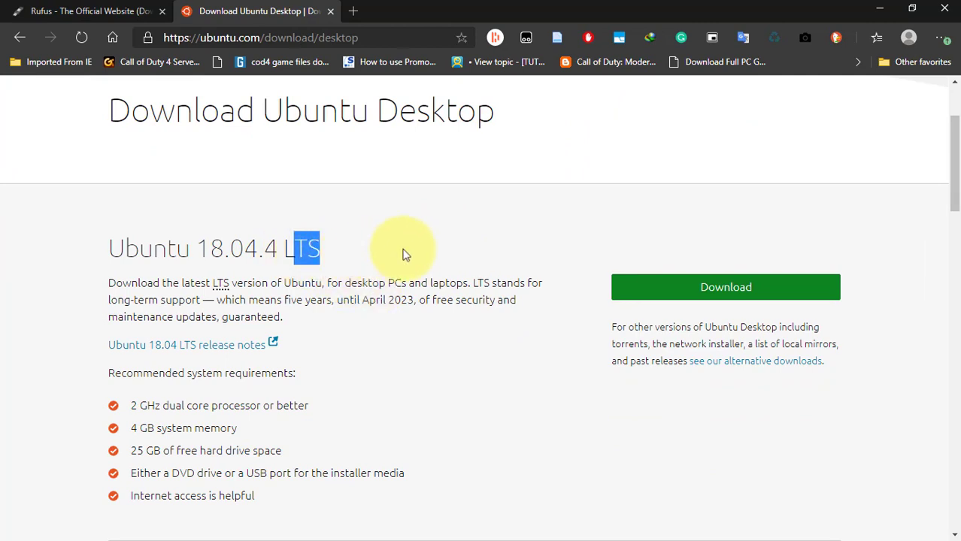
{"action": "left_click", "coordinate": [392, 289]}
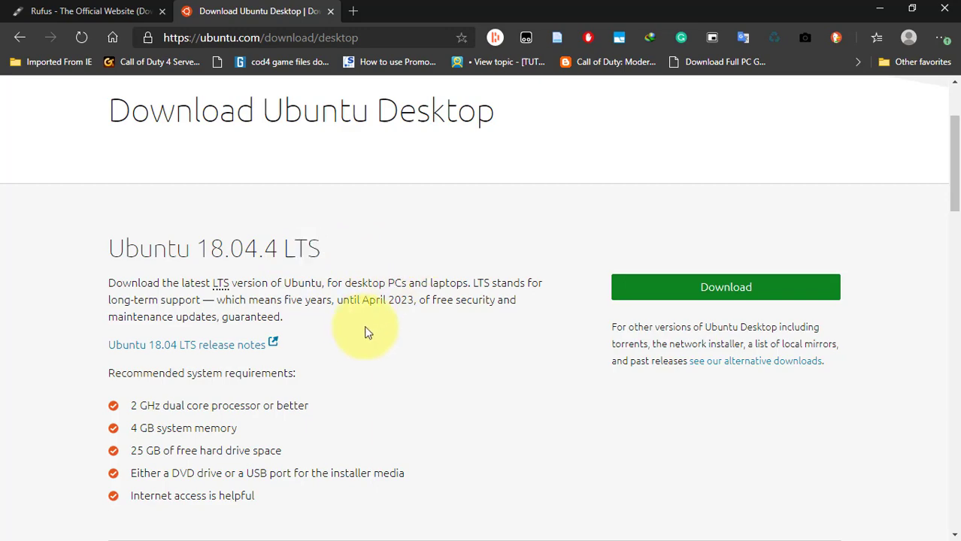
Start the Ubuntu 18.04.4 LTS ISO download, cancel the IDM prompts, and close the tab.
{"action": "left_click", "coordinate": [684, 294]}
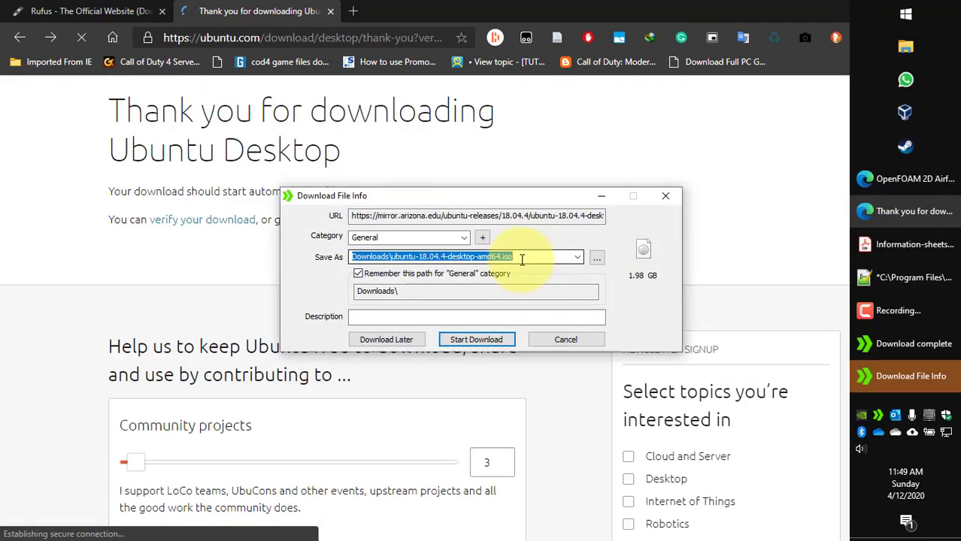
{"action": "left_click", "coordinate": [566, 342]}
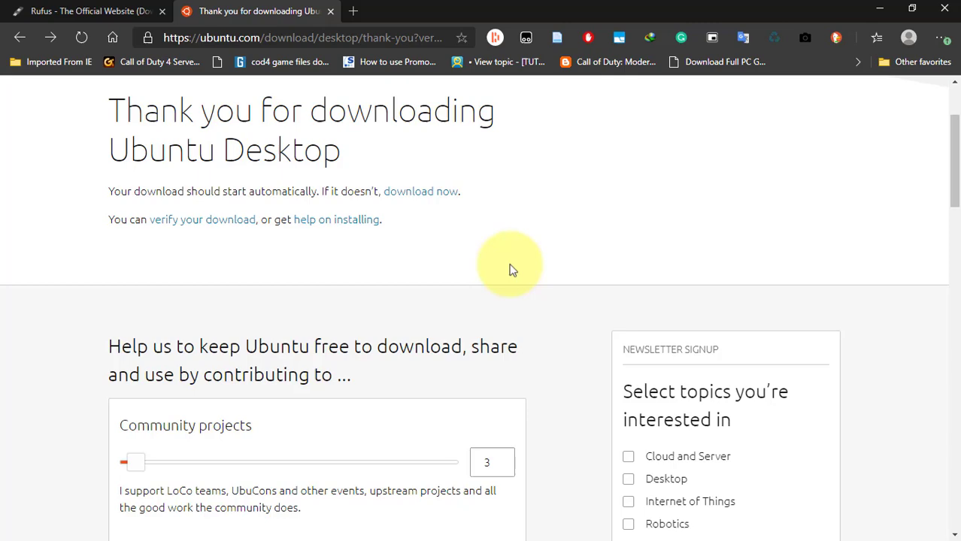
{"action": "left_click", "coordinate": [330, 10]}
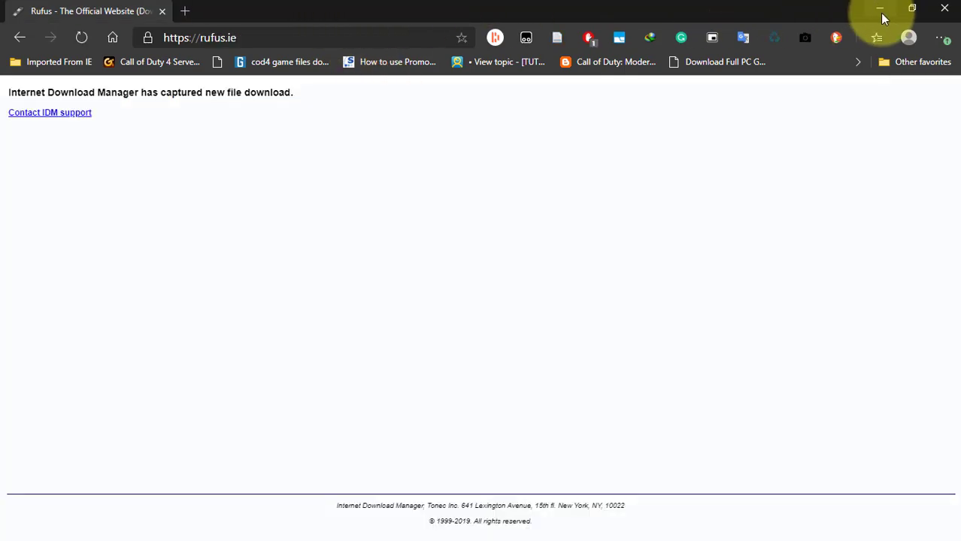
{"action": "left_click", "coordinate": [573, 339]}
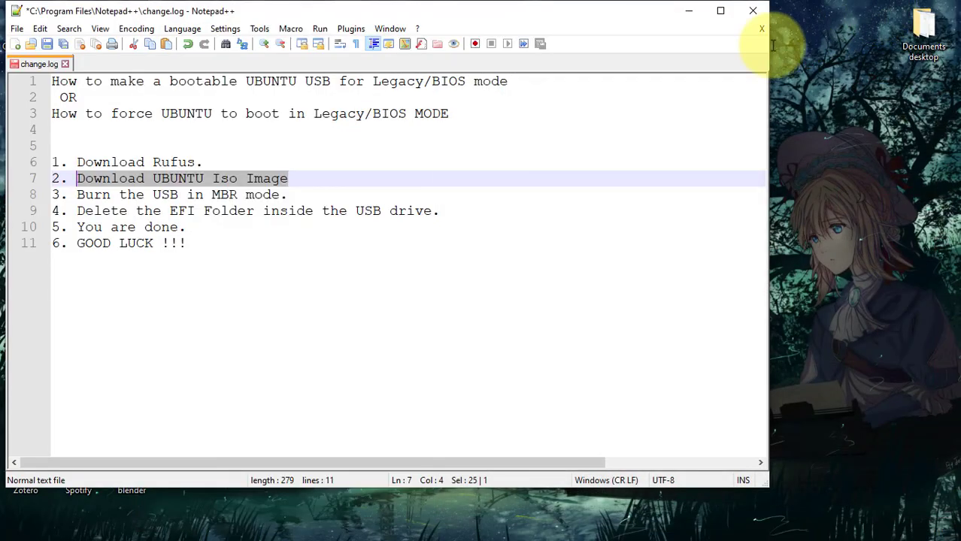
Highlight step 3, Burn the USB in MBR mode, in the notes.
{"action": "left_click", "coordinate": [303, 195]}
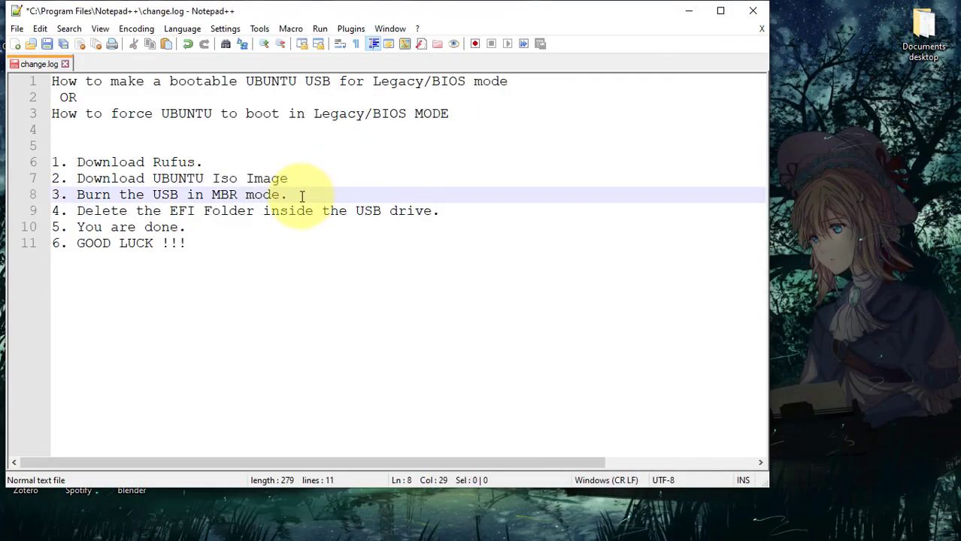
{"action": "left_click_drag", "start_coordinate": [300, 197], "coordinate": [85, 194]}
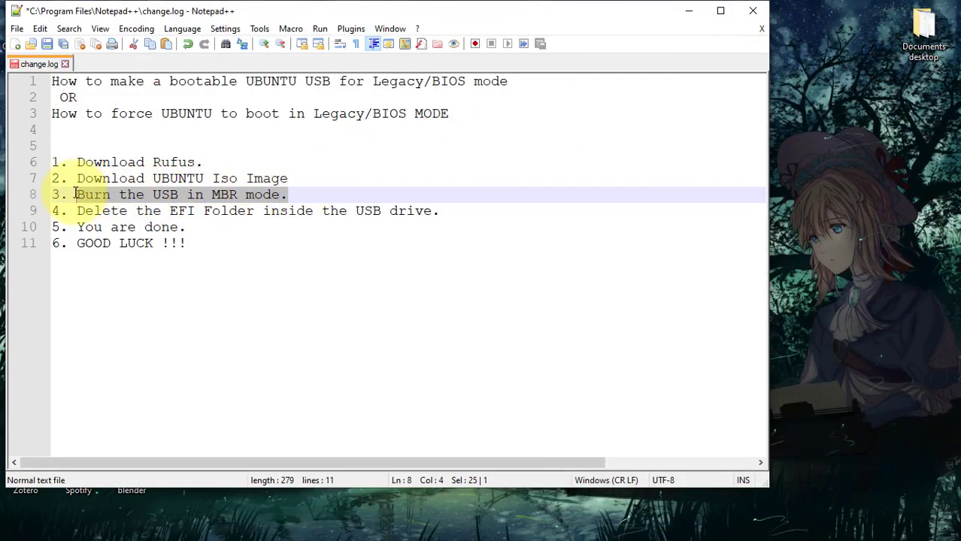
{"action": "left_click", "coordinate": [316, 188]}
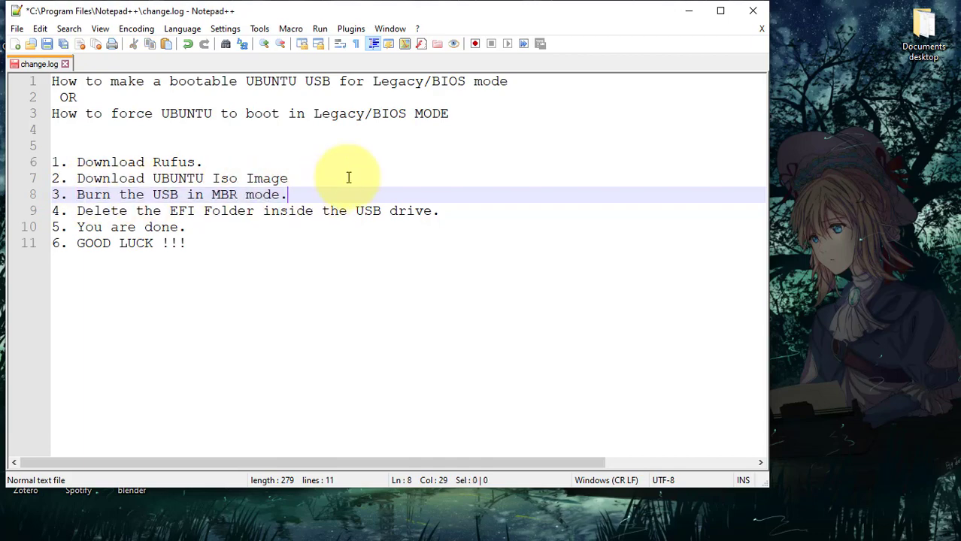
Minimize the notes and launch the downloaded rufus-3.9.exe from the IDM completion notice.
{"action": "left_click", "coordinate": [686, 10]}
{"action": "left_click", "coordinate": [902, 314]}
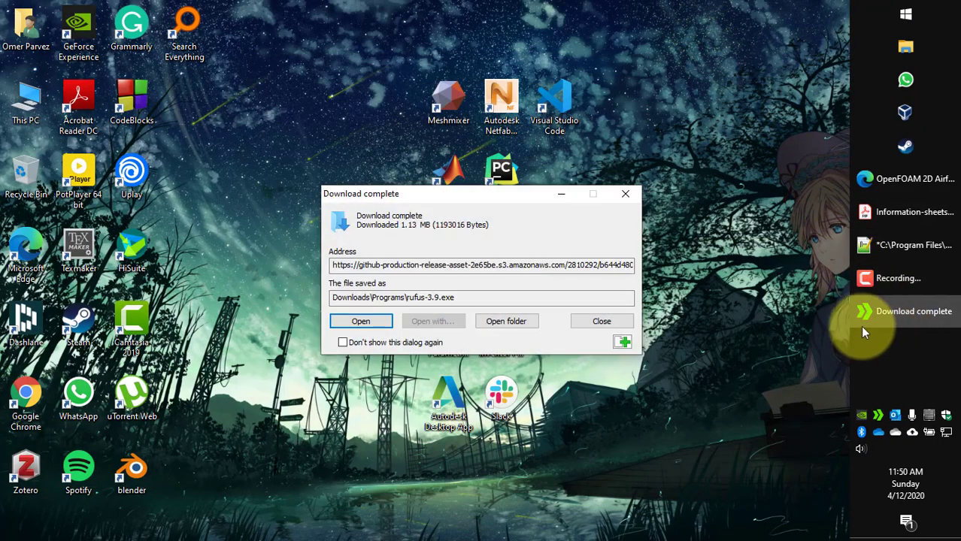
{"action": "left_click", "coordinate": [361, 321]}
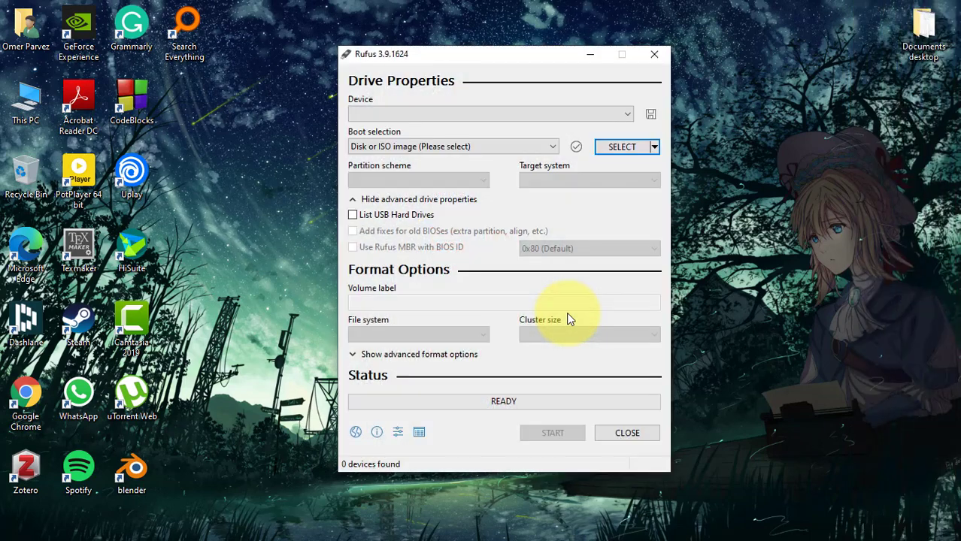
Close the empty USB drive window so Rufus detects the 16 GB NO_LABEL (G:) drive.
{"action": "left_click", "coordinate": [518, 113]}
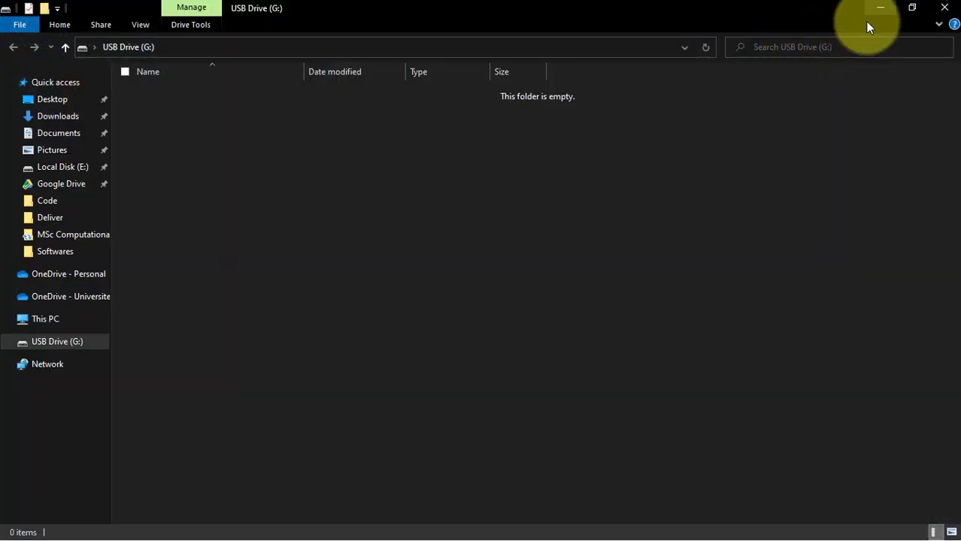
{"action": "left_click", "coordinate": [943, 8]}
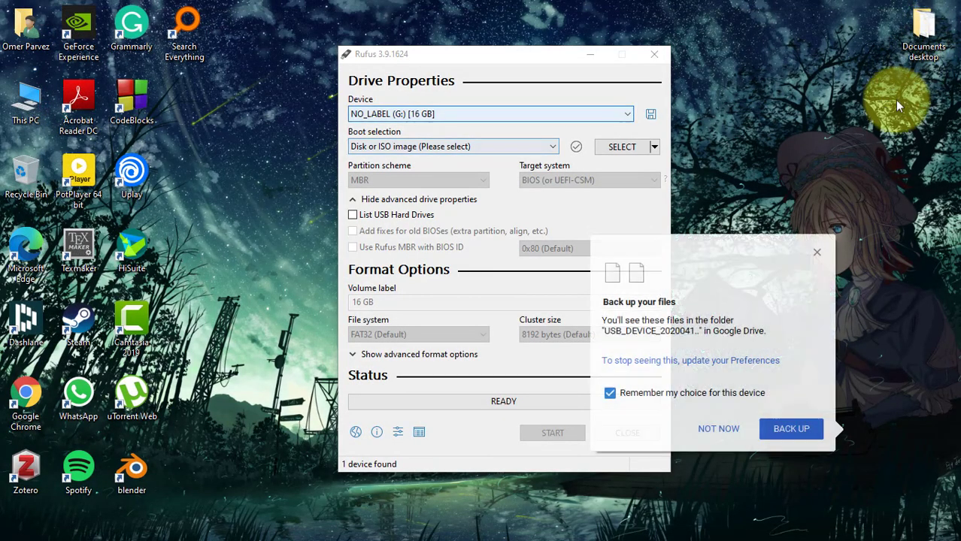
Dismiss the backup prompt and load ubuntu-18.04.3-desktop-amd64.iso from E:\Softwares as the boot image.
{"action": "left_click", "coordinate": [711, 428]}
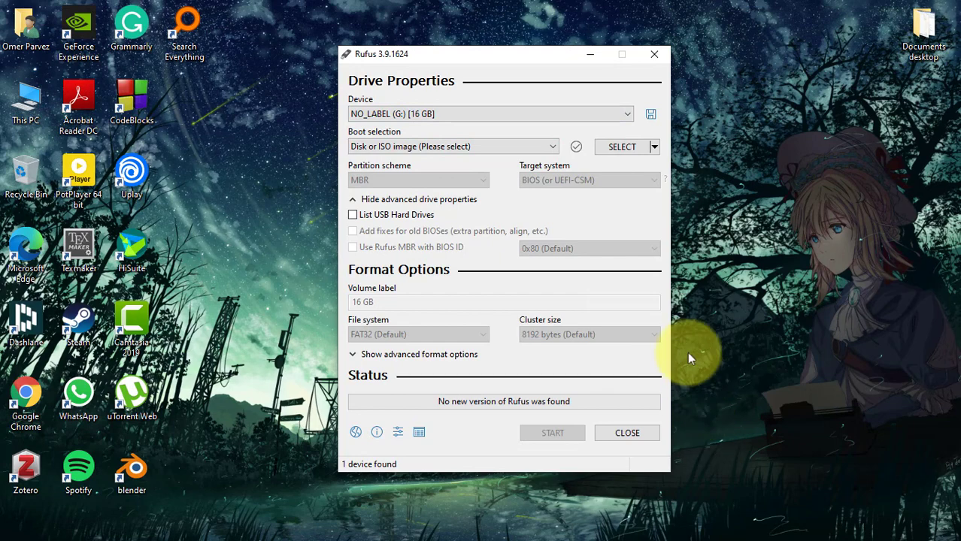
{"action": "left_click", "coordinate": [622, 147]}
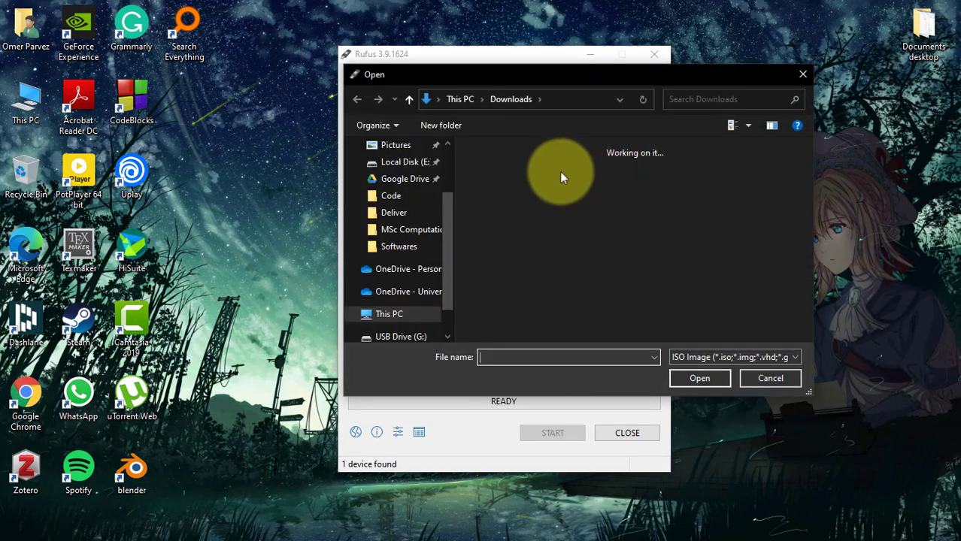
{"action": "scroll", "coordinate": [441, 218], "scroll_direction": "down", "scroll_amount": 2}
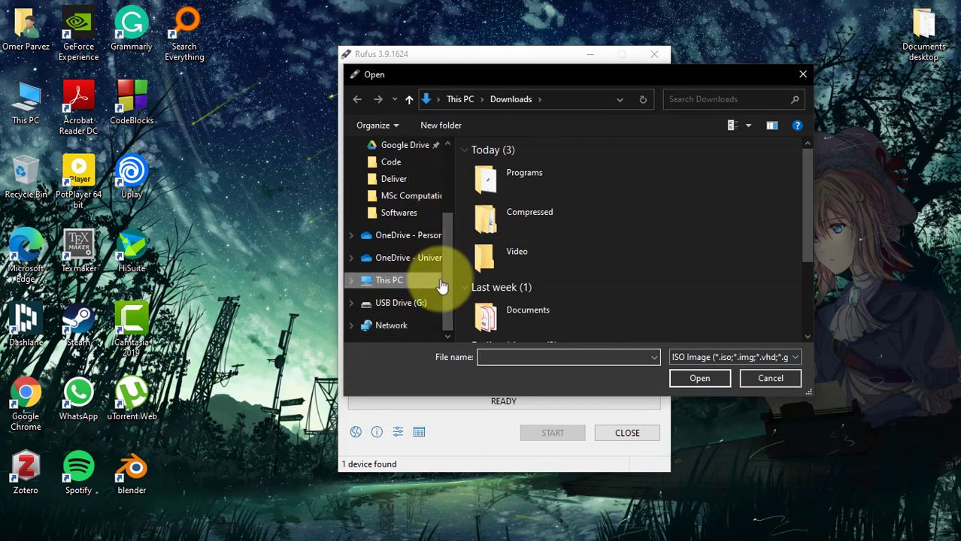
{"action": "left_click", "coordinate": [434, 280]}
{"action": "scroll", "coordinate": [592, 270], "scroll_direction": "down", "scroll_amount": 5}
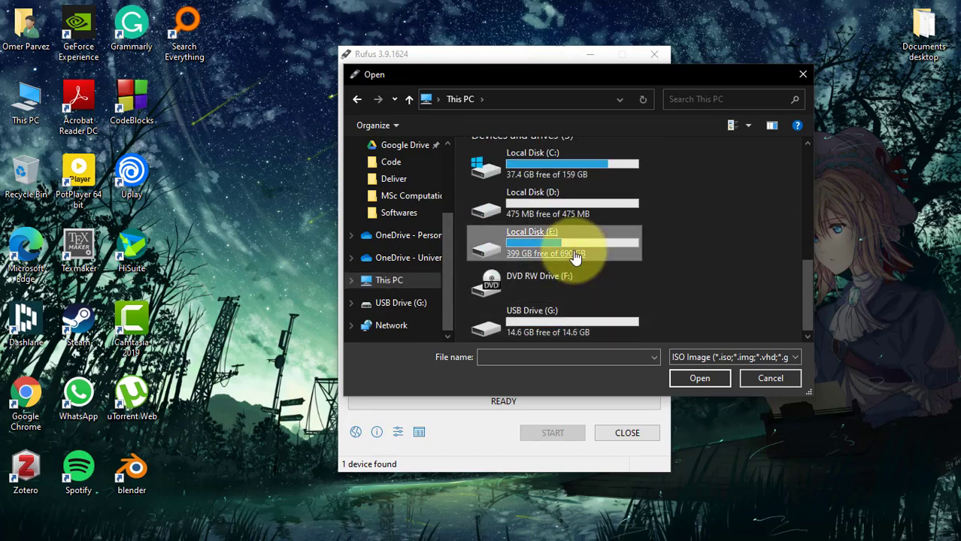
{"action": "double_click", "coordinate": [575, 252]}
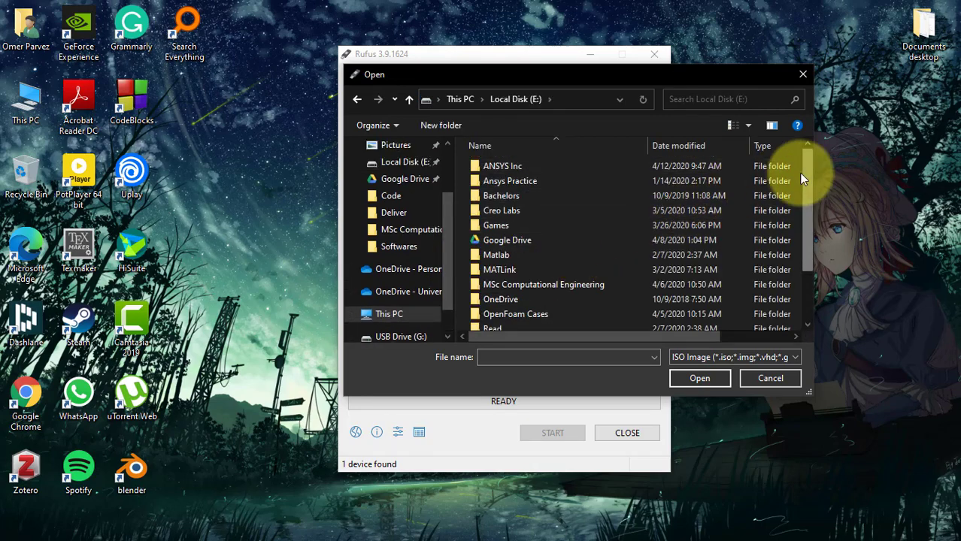
{"action": "scroll", "coordinate": [575, 235], "scroll_direction": "down", "scroll_amount": 2}
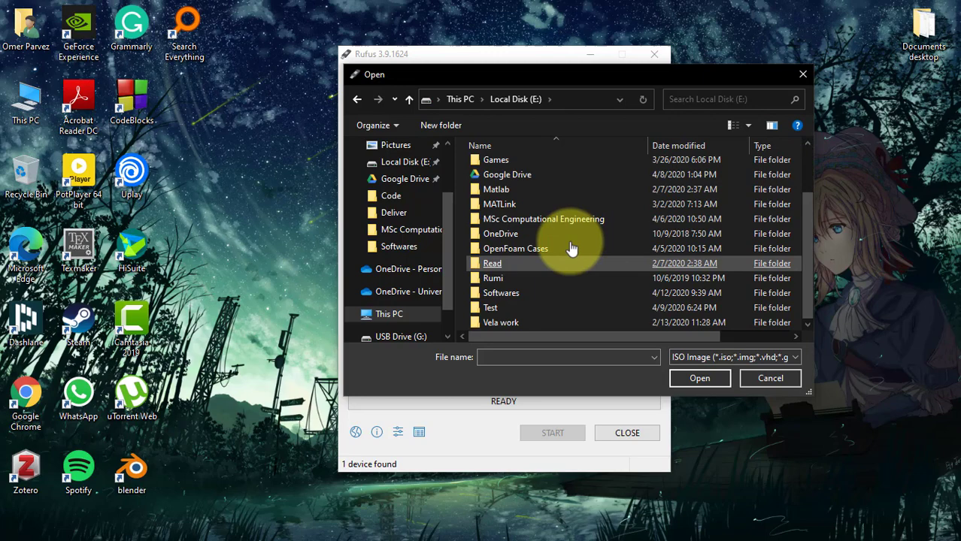
{"action": "double_click", "coordinate": [579, 292]}
{"action": "scroll", "coordinate": [602, 225], "scroll_direction": "down", "scroll_amount": 5}
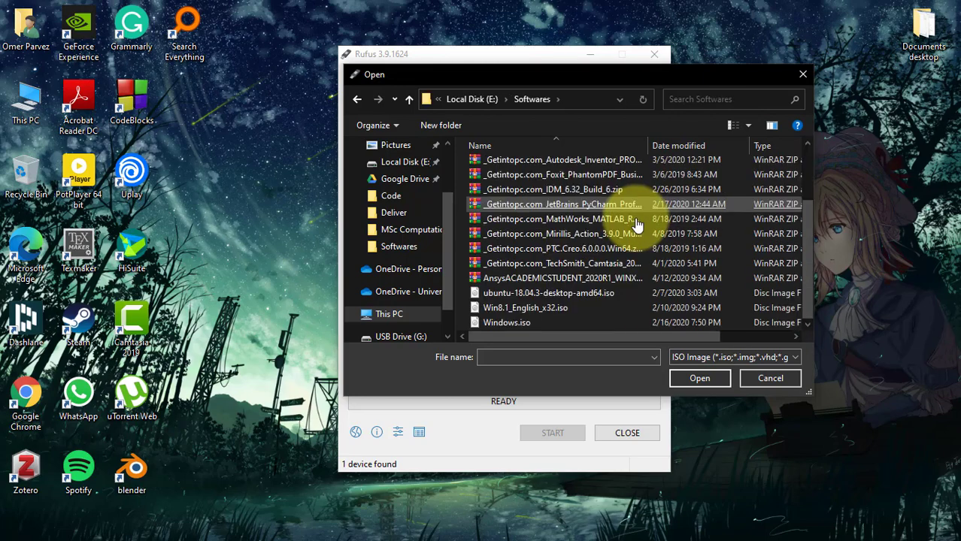
{"action": "double_click", "coordinate": [549, 296]}
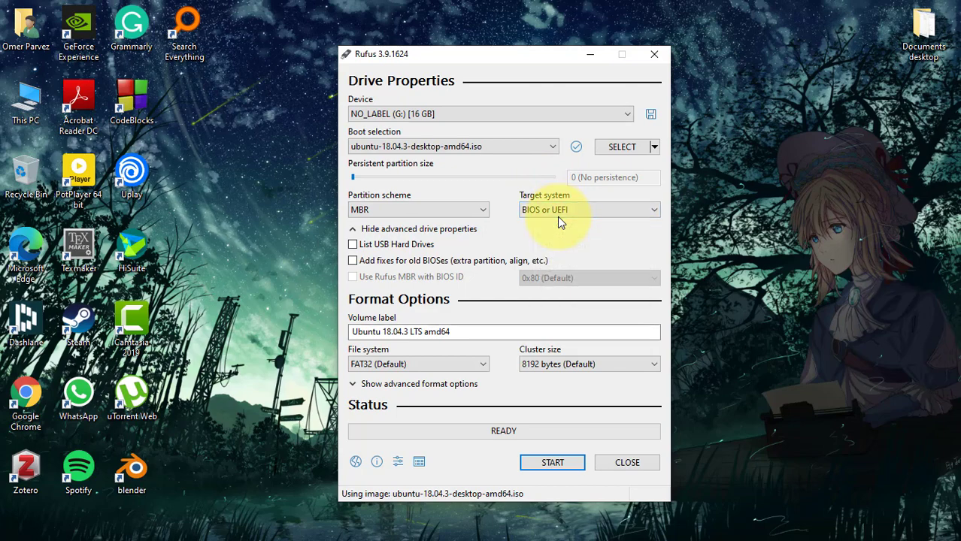
Start writing the ISO in ISO Image mode and confirm the data-loss warning.
{"action": "key", "text": "Tab"}
{"action": "key", "text": "Tab"}
{"action": "key", "text": "Tab"}
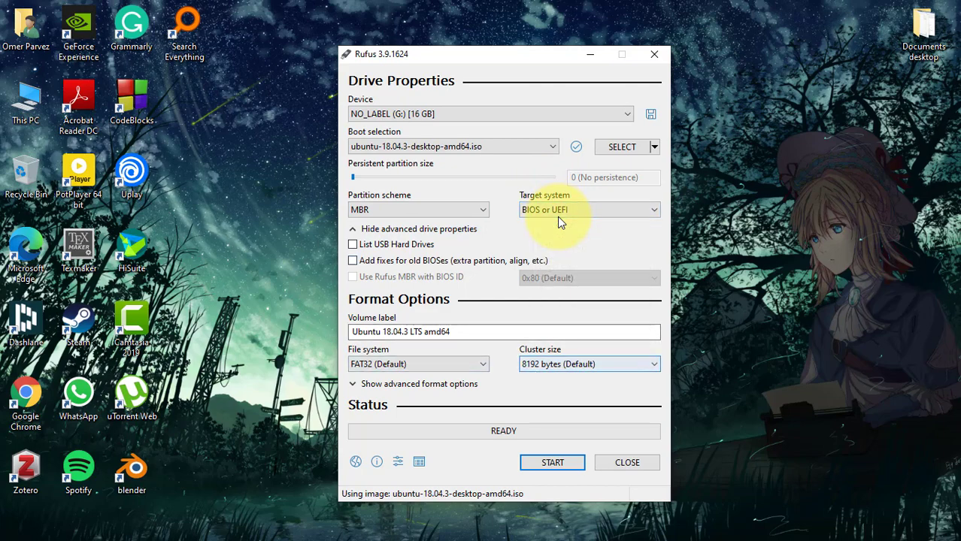
{"action": "key", "text": "shift+Tab"}
{"action": "key", "text": "shift+Tab"}
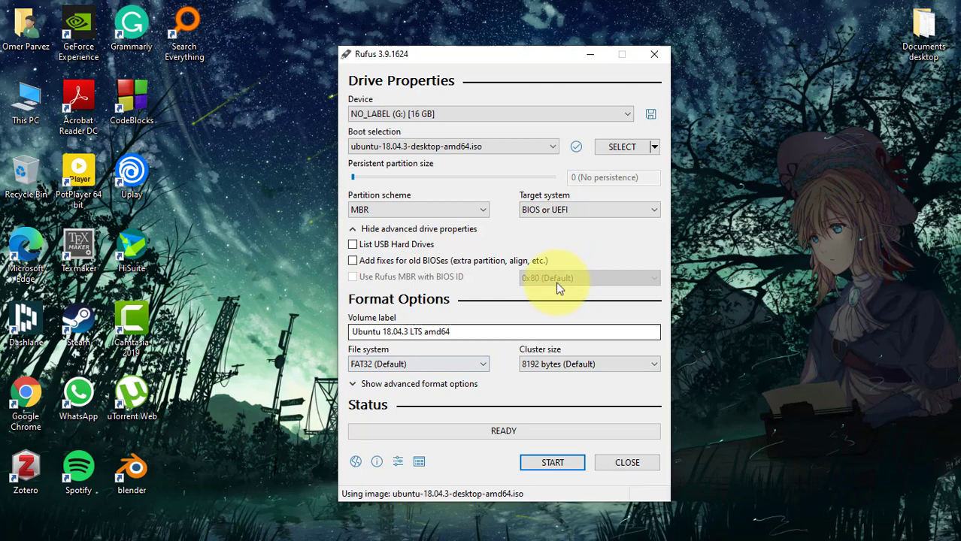
{"action": "left_click", "coordinate": [552, 460]}
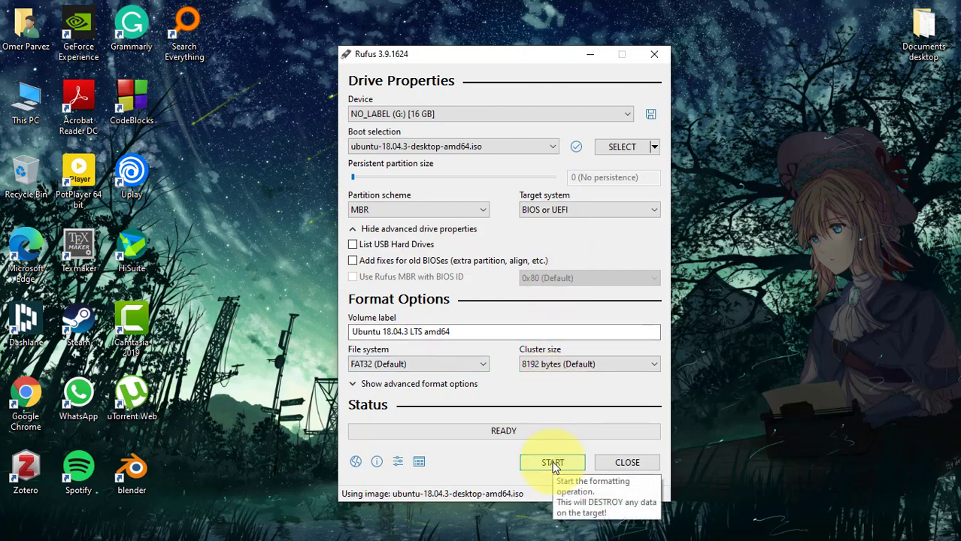
{"action": "left_click", "coordinate": [554, 463]}
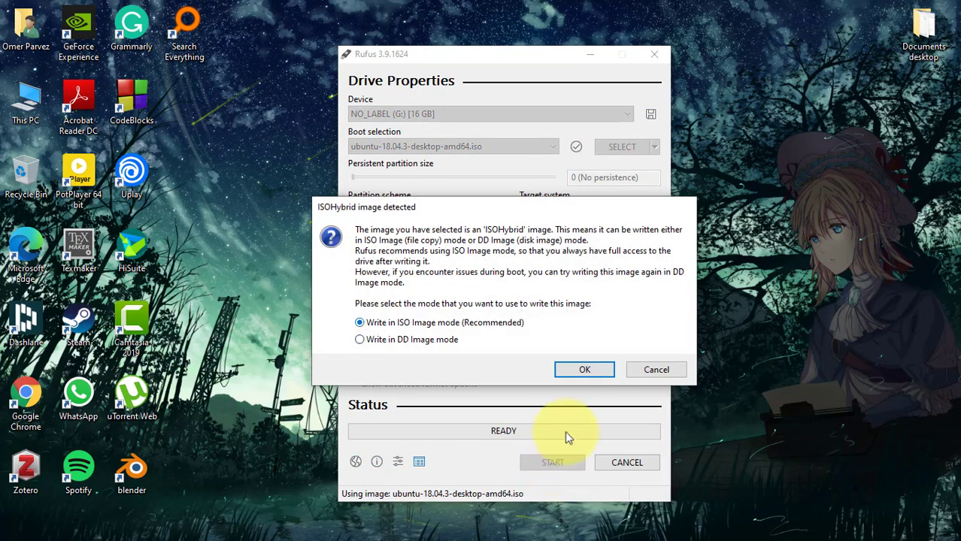
{"action": "left_click", "coordinate": [592, 368]}
{"action": "left_click", "coordinate": [535, 324]}
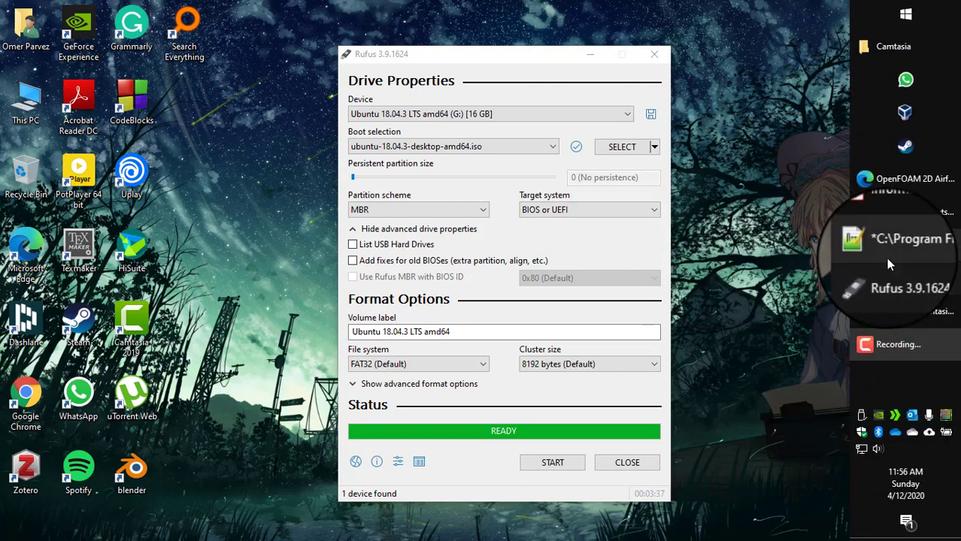
Highlight the delete-the-EFI-folder step in the notes, then minimize them.
{"action": "left_click", "coordinate": [885, 257]}
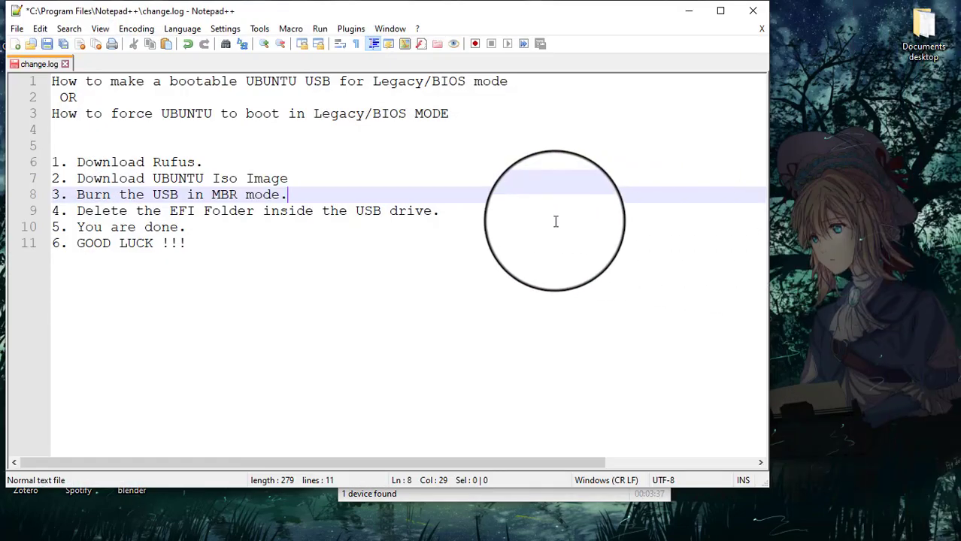
{"action": "left_click_drag", "start_coordinate": [433, 210], "coordinate": [100, 210]}
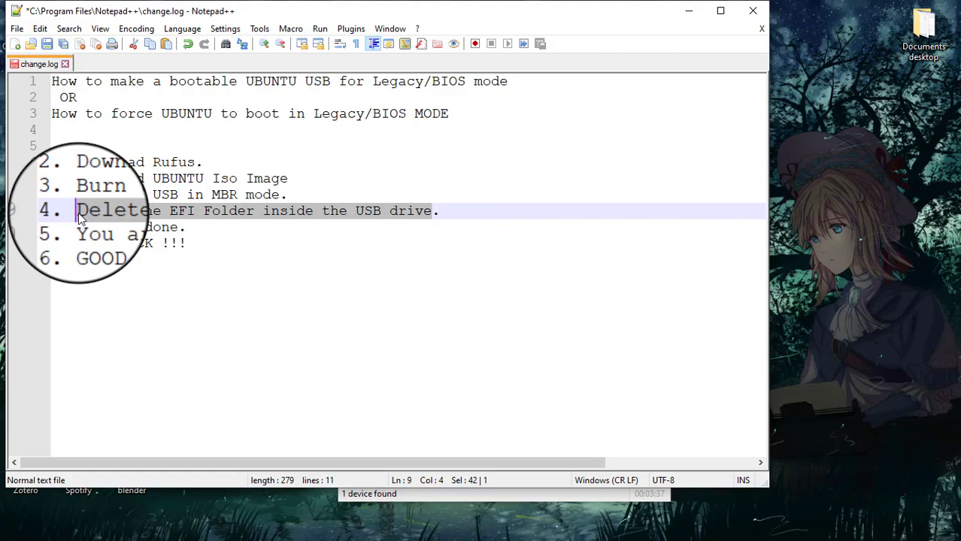
{"action": "left_click", "coordinate": [688, 11]}
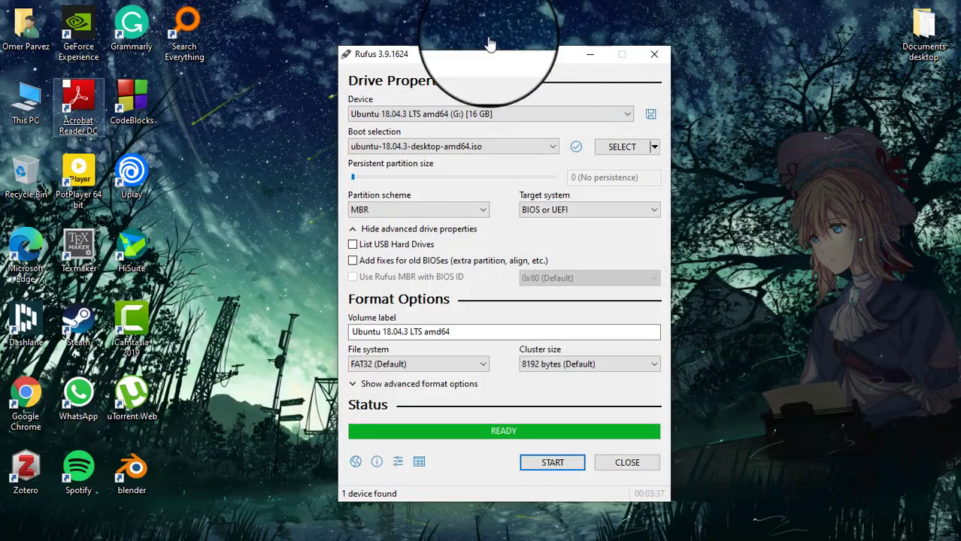
Open the UBUNTU 18_0 (G:) drive from This PC.
{"action": "double_click", "coordinate": [25, 105]}
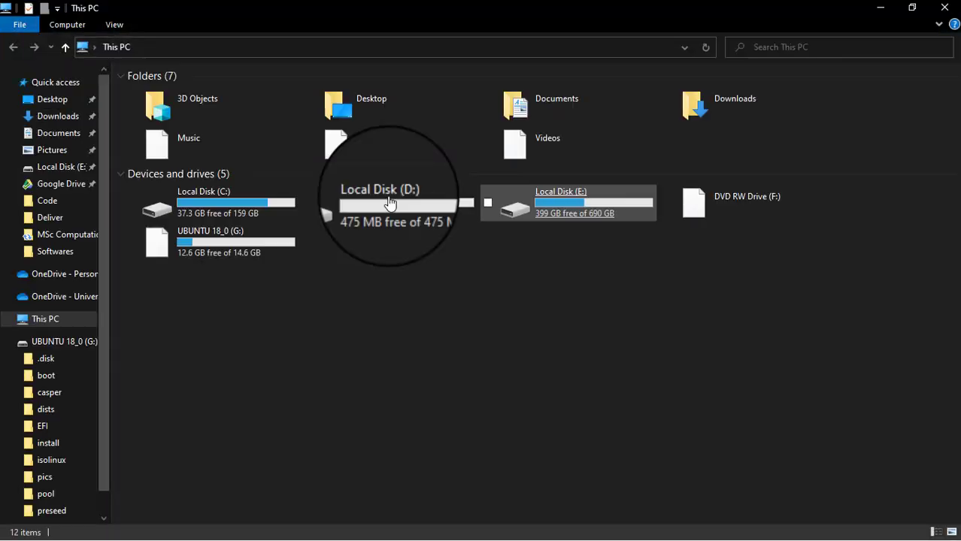
{"action": "left_click", "coordinate": [240, 254]}
{"action": "double_click", "coordinate": [240, 253]}
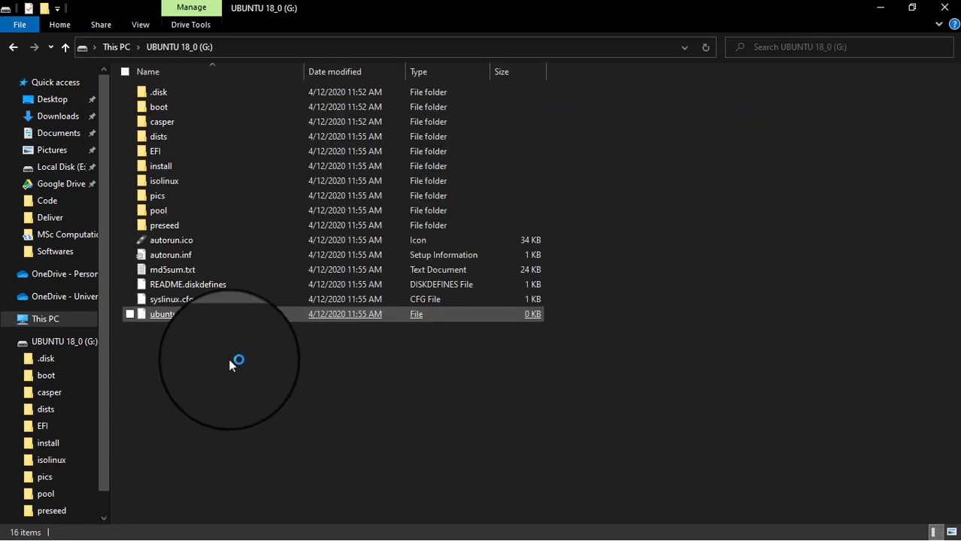
Permanently delete the EFI folder from the drive and close the window.
{"action": "left_click", "coordinate": [130, 152]}
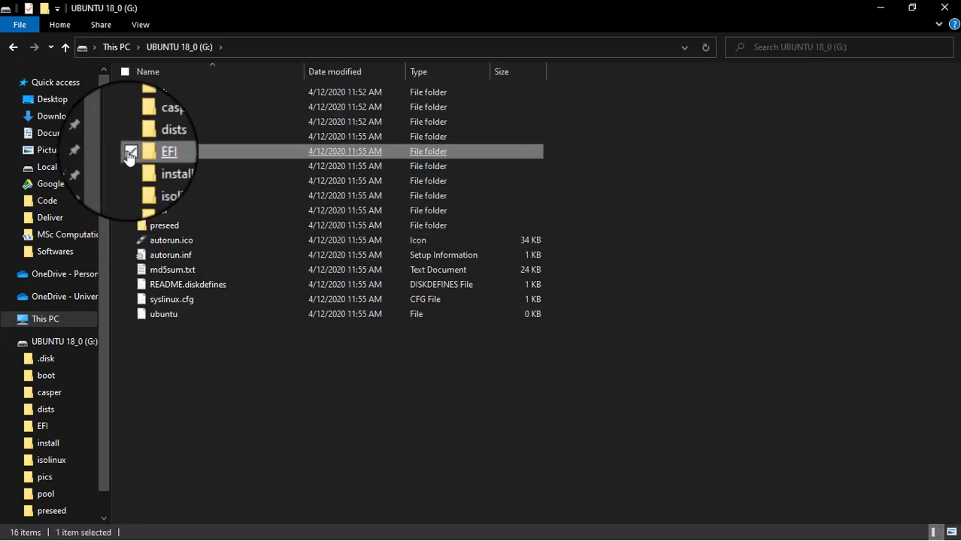
{"action": "right_click", "coordinate": [249, 146]}
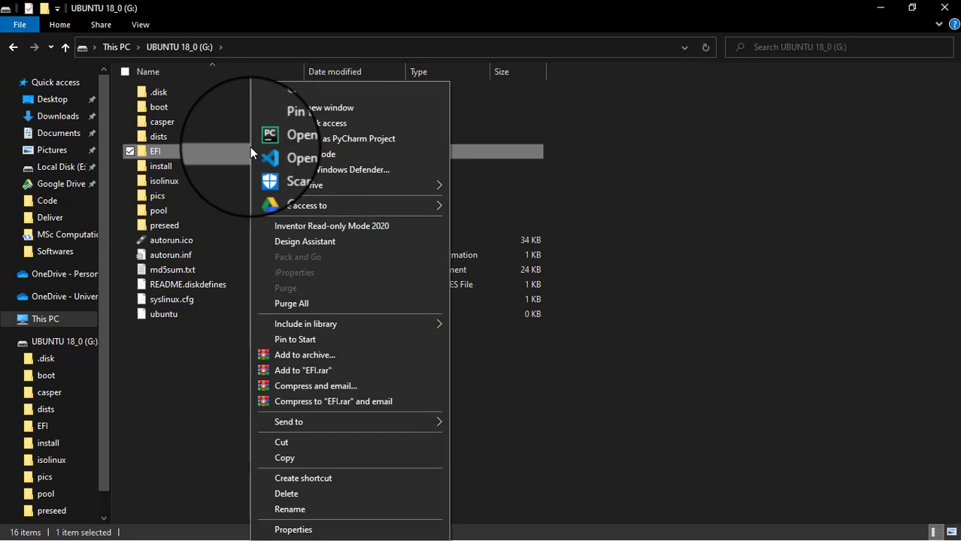
{"action": "left_click", "coordinate": [293, 494]}
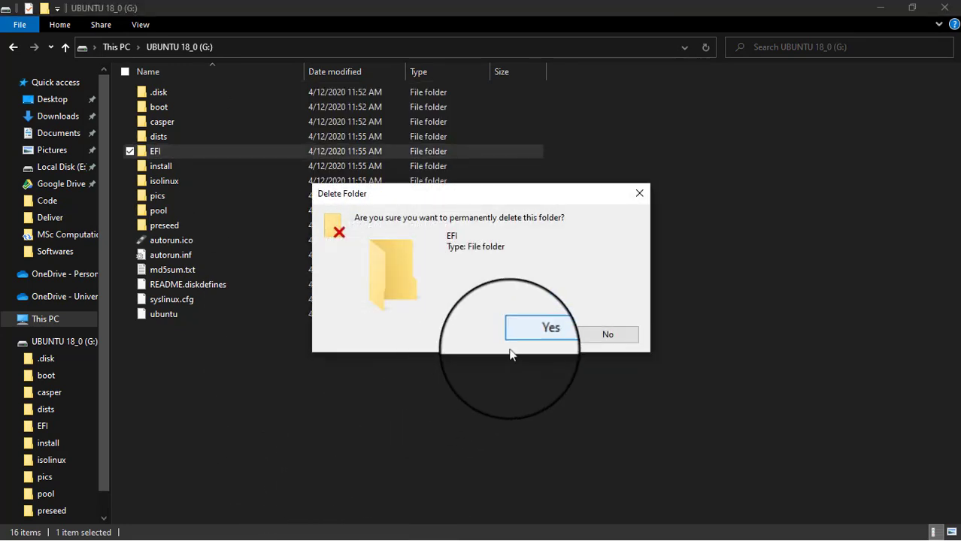
{"action": "left_click", "coordinate": [535, 330]}
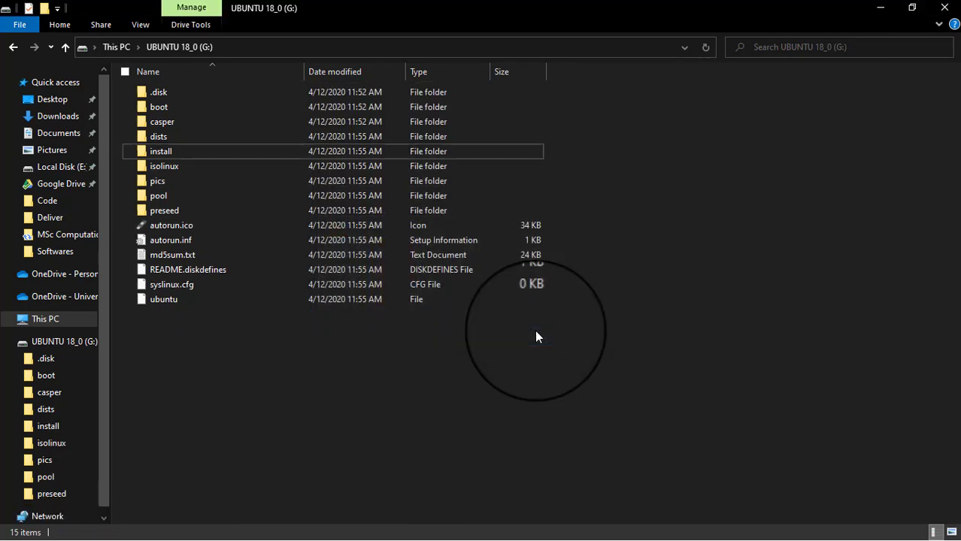
{"action": "left_click", "coordinate": [939, 9]}
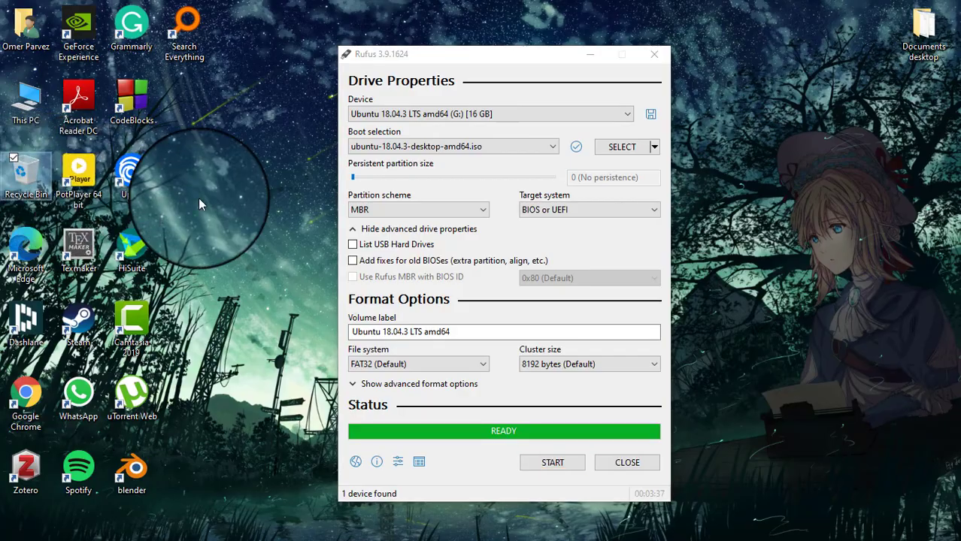
Restore the change.log notes and highlight the final 'You are done.' step.
{"action": "key", "text": "Return"}
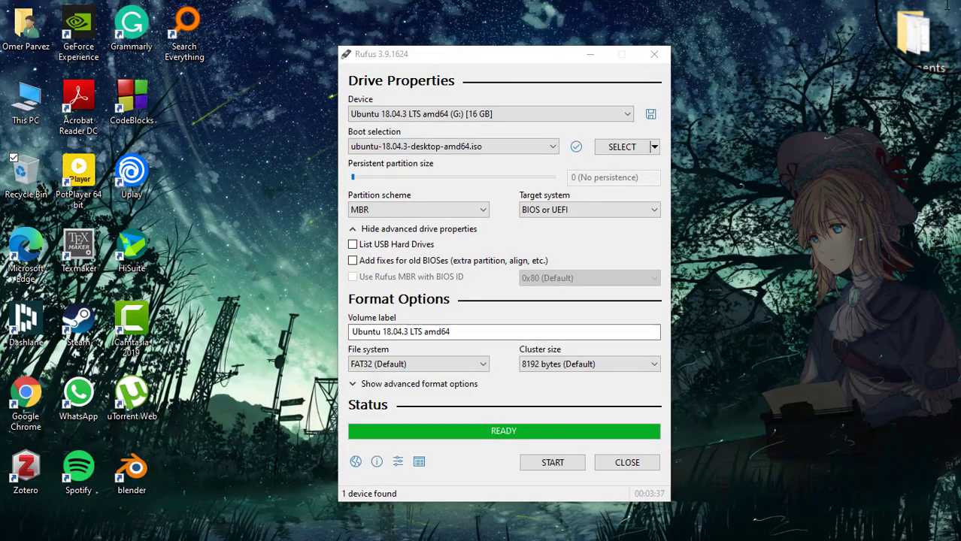
{"action": "mouse_move", "coordinate": [939, 84]}
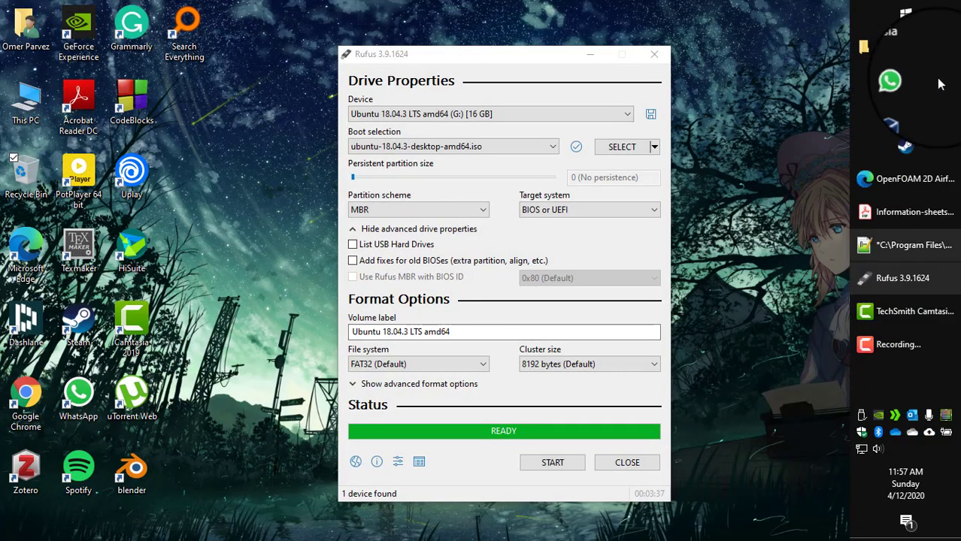
{"action": "left_click", "coordinate": [919, 234]}
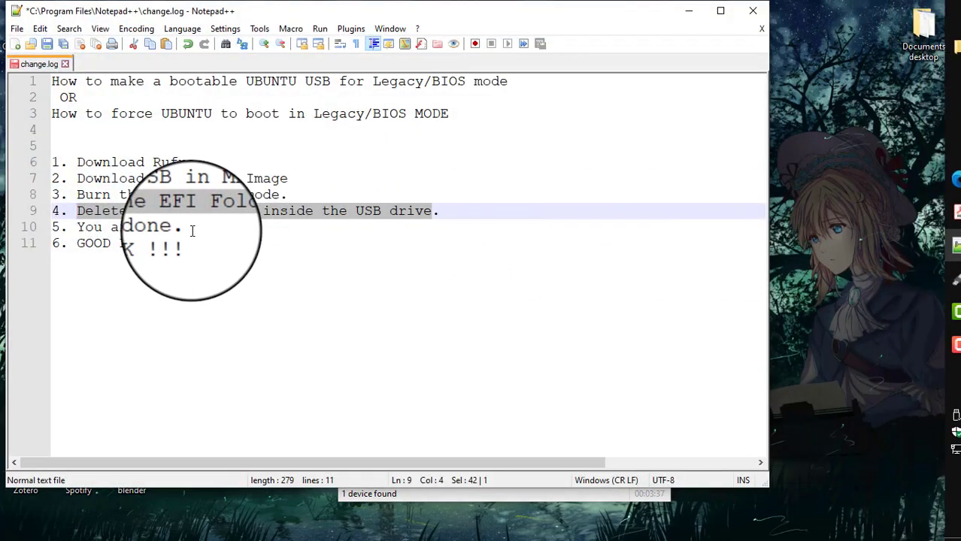
{"action": "left_click_drag", "start_coordinate": [187, 227], "coordinate": [77, 227]}
{"action": "left_click", "coordinate": [397, 260]}
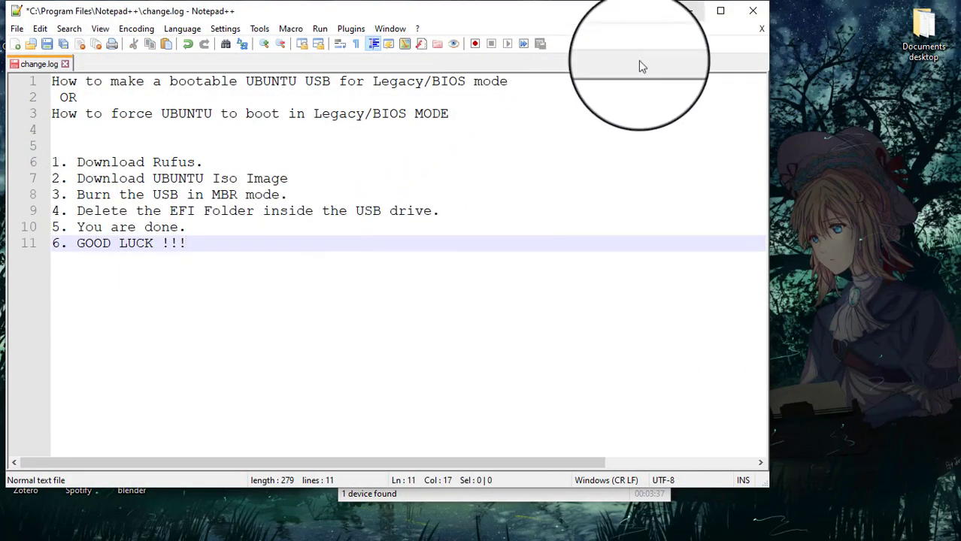